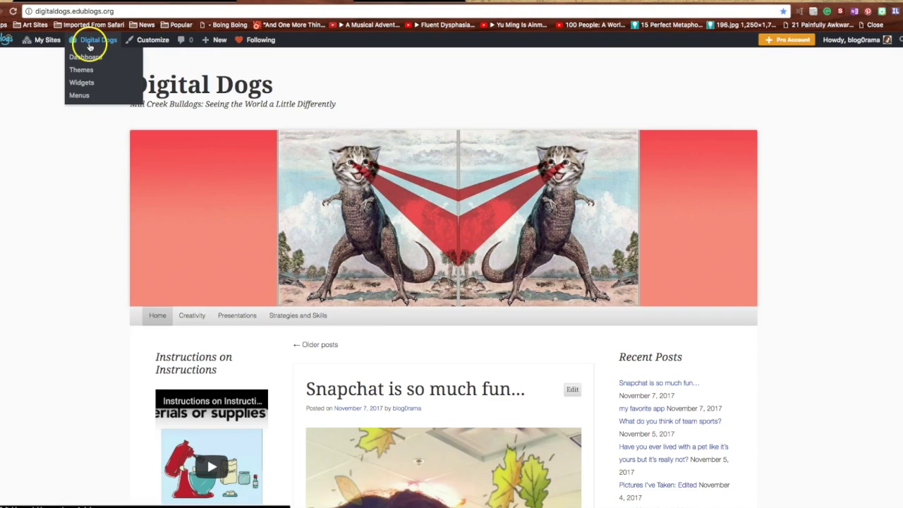
# - Open the Digital Dogs dashboard and go to Users > Invite Users to see the Contributor invite links
pyautogui.click(89, 46)
pyautogui.click(86, 42)
pyautogui.click(26, 91)
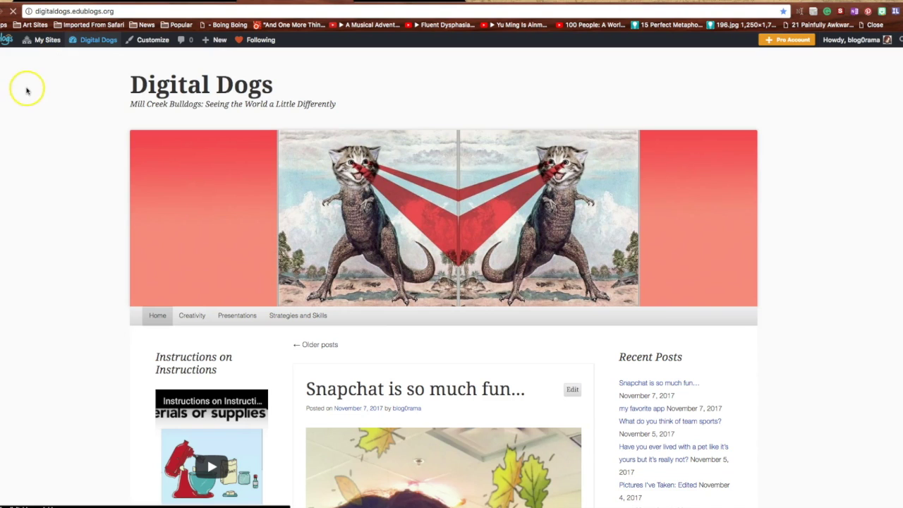
pyautogui.moveTo(83, 41)
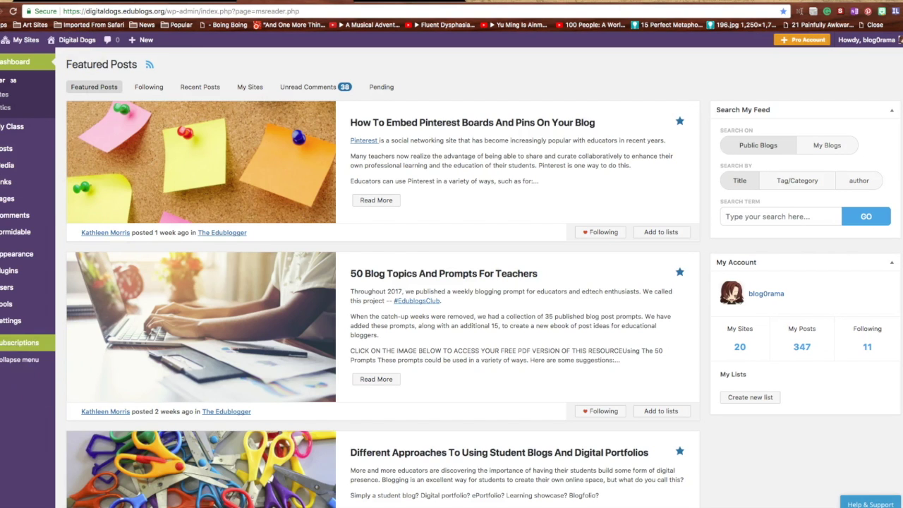
pyautogui.moveTo(14, 286)
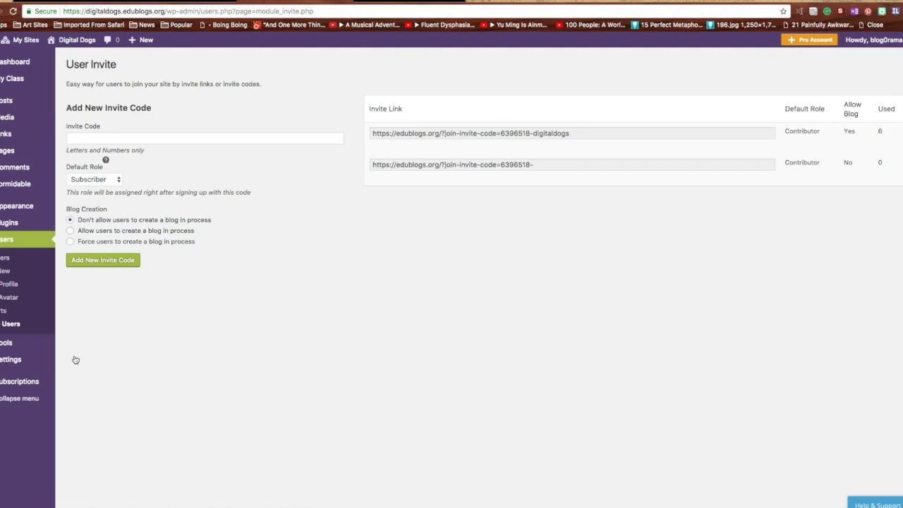
pyautogui.click(335, 340)
pyautogui.click(438, 169)
# - Start a new Digital Dogs post titled 'This is how you post...' with a capital T
pyautogui.click(75, 40)
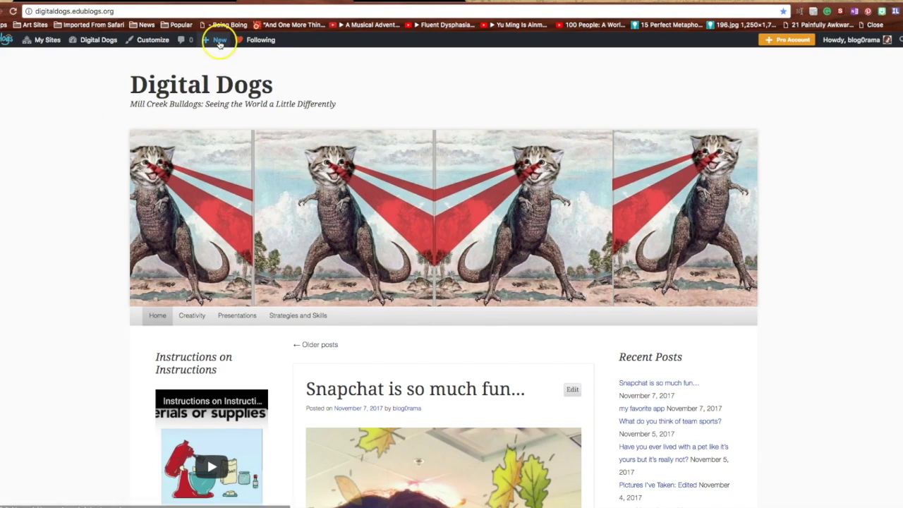
pyautogui.click(220, 44)
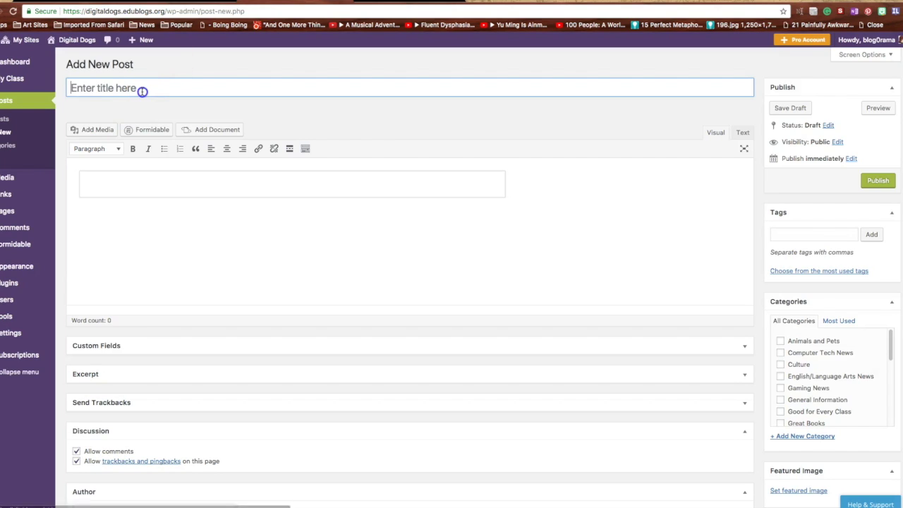
pyautogui.click(142, 91)
pyautogui.write('this is how y')
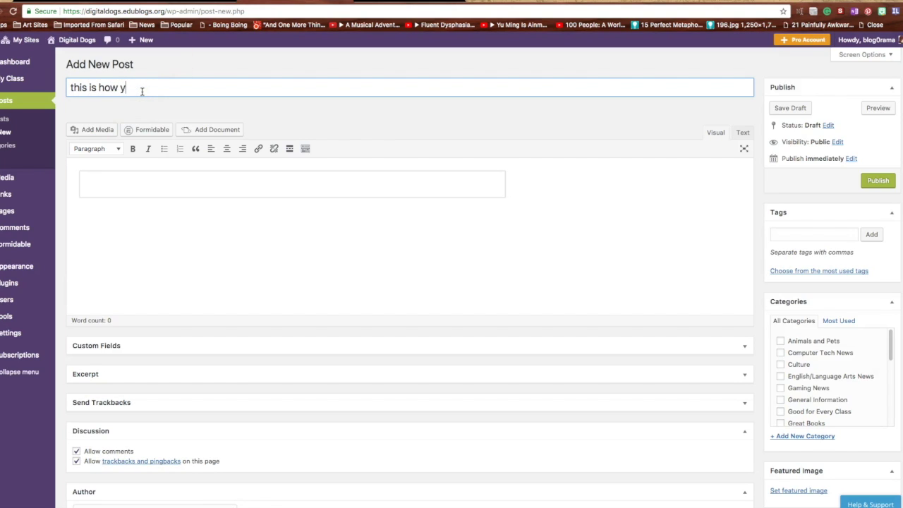
pyautogui.write('ou post...')
pyautogui.click(71, 88)
pyautogui.press('Delete')
pyautogui.write('T')
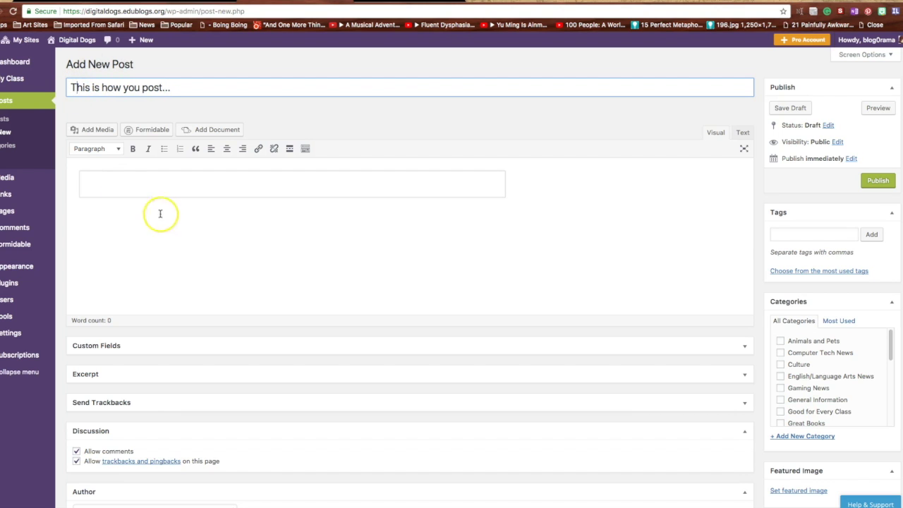
# - Open the Add Media Insert Embed Code box in the post, then open a new browser tab
pyautogui.click(96, 131)
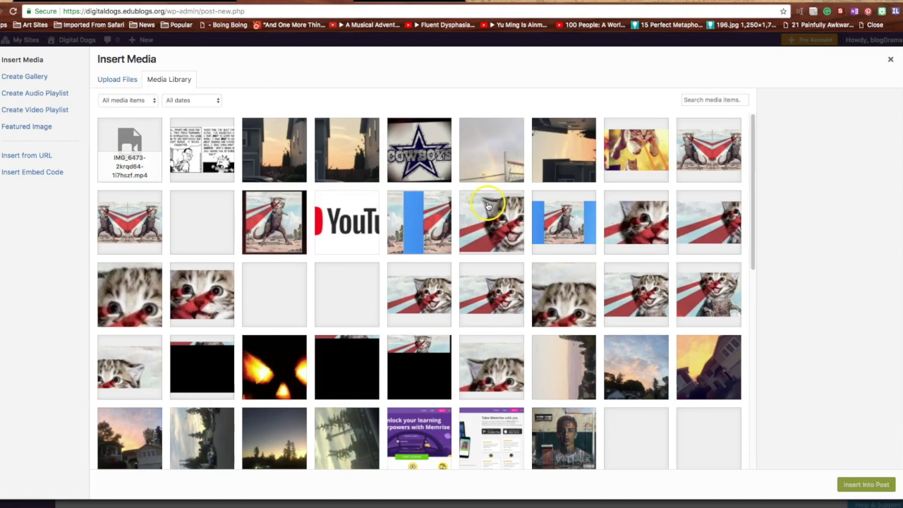
pyautogui.click(12, 174)
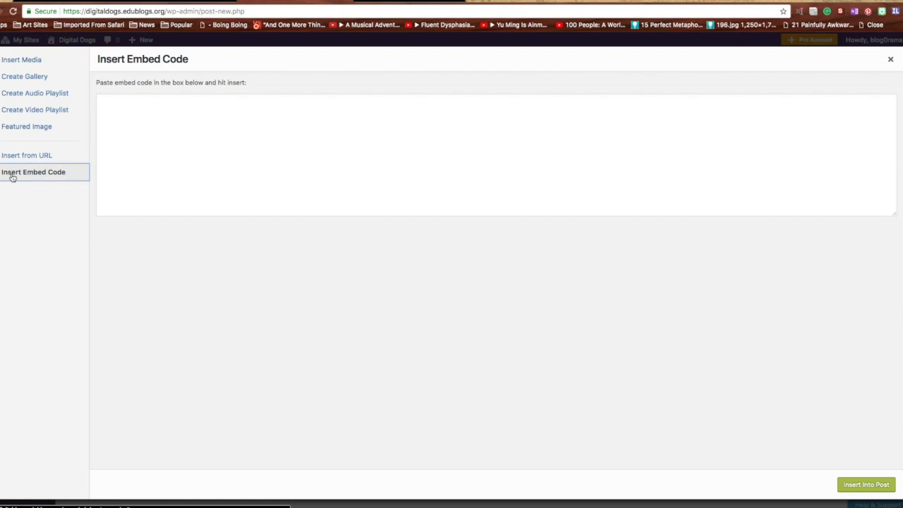
pyautogui.click(105, 124)
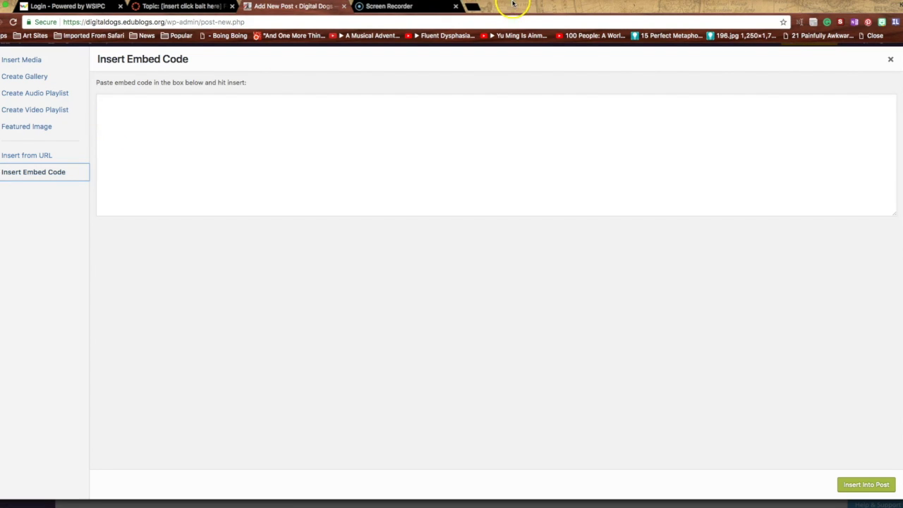
pyautogui.click(472, 7)
# - Load the Fluent Dysphasia YouTube video and copy its iframe embed code from Share > Embed
pyautogui.write('https://www.youtube.com/watch?v=cH-yDRPnbOM')
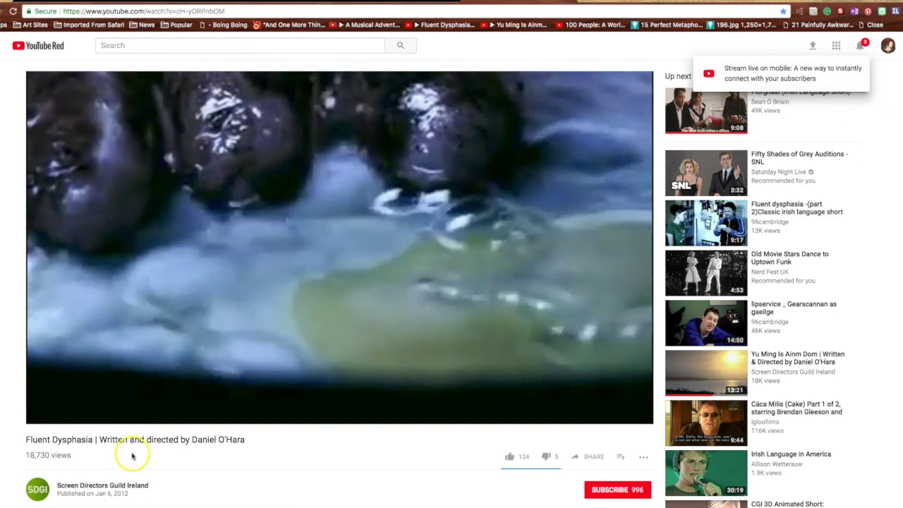
pyautogui.click(597, 456)
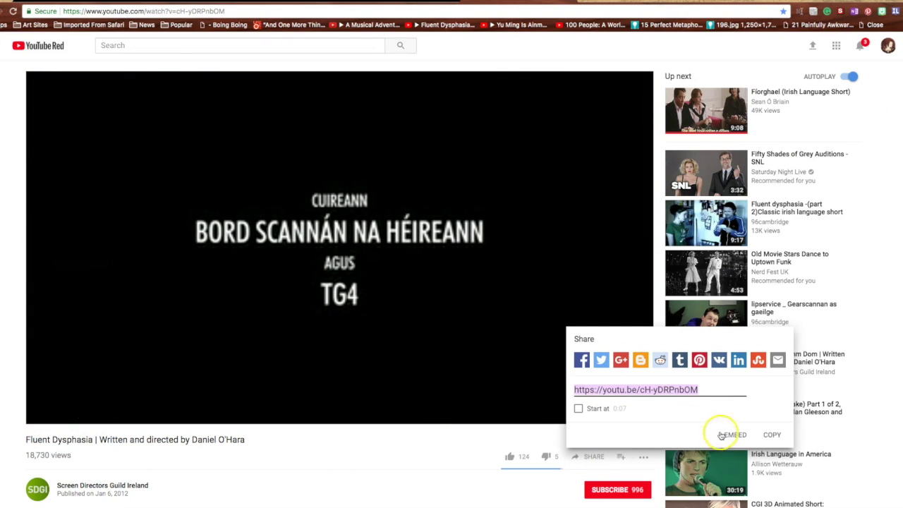
pyautogui.click(734, 434)
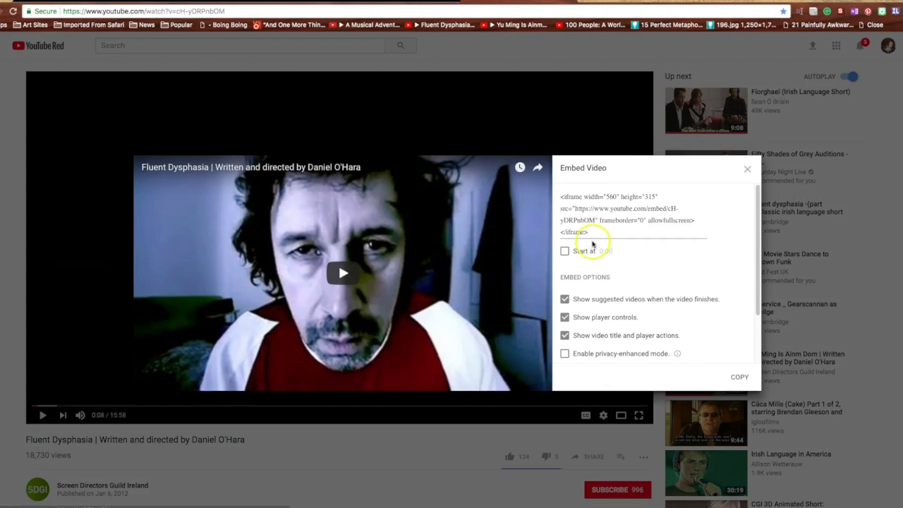
pyautogui.click(595, 232)
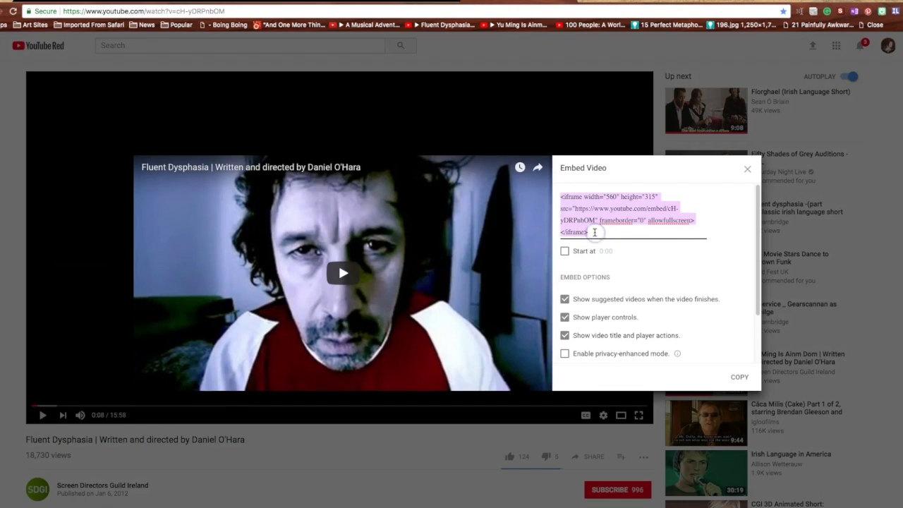
pyautogui.click(739, 376)
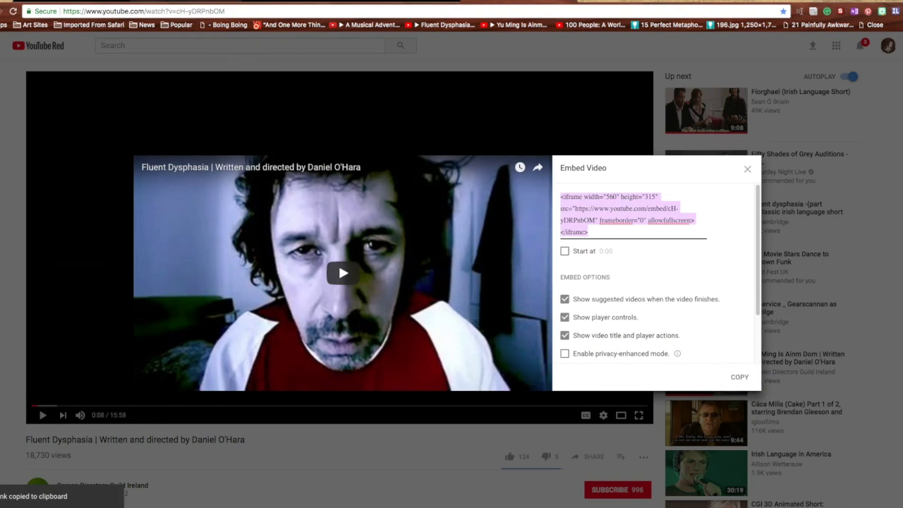
pyautogui.hotkey('ctrl', 'Tab')
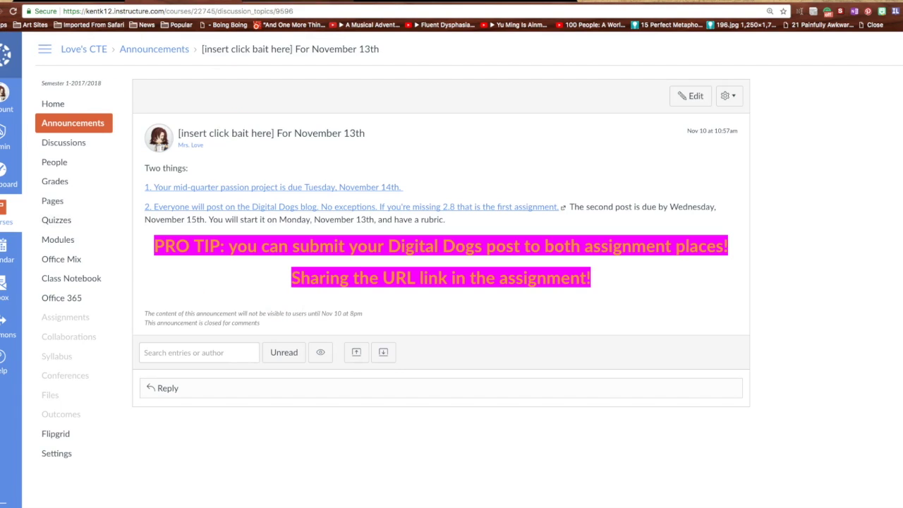
# - Paste the YouTube embed code and insert the Fluent Dysphasia video into the post
pyautogui.hotkey('ctrl', 'Tab')
pyautogui.click(107, 103)
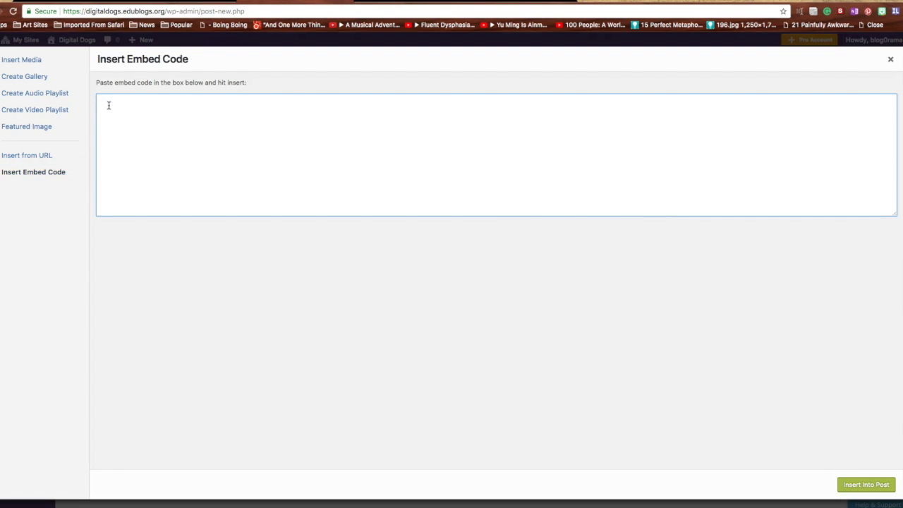
pyautogui.press('super+v')
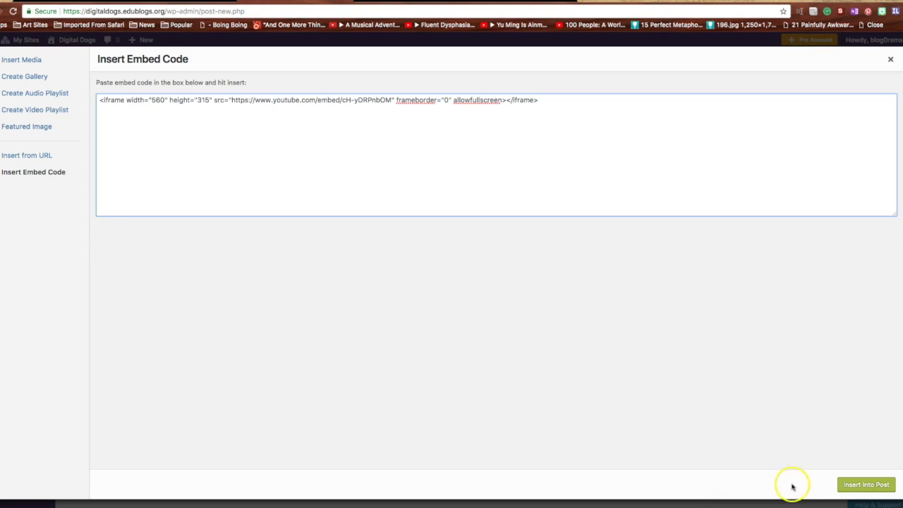
pyautogui.click(864, 484)
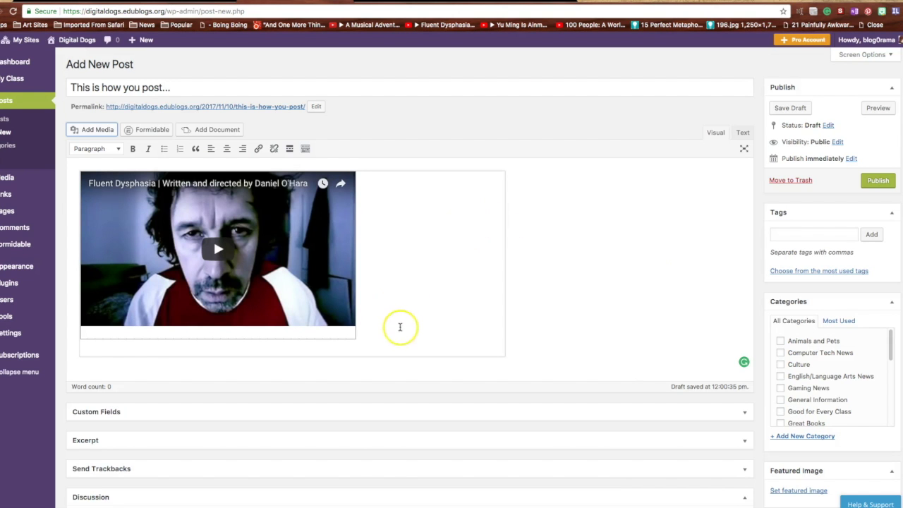
# - On a new line below the video, insert the laser-eyed kitten image from the Media Library
pyautogui.click(392, 336)
pyautogui.press('Return')
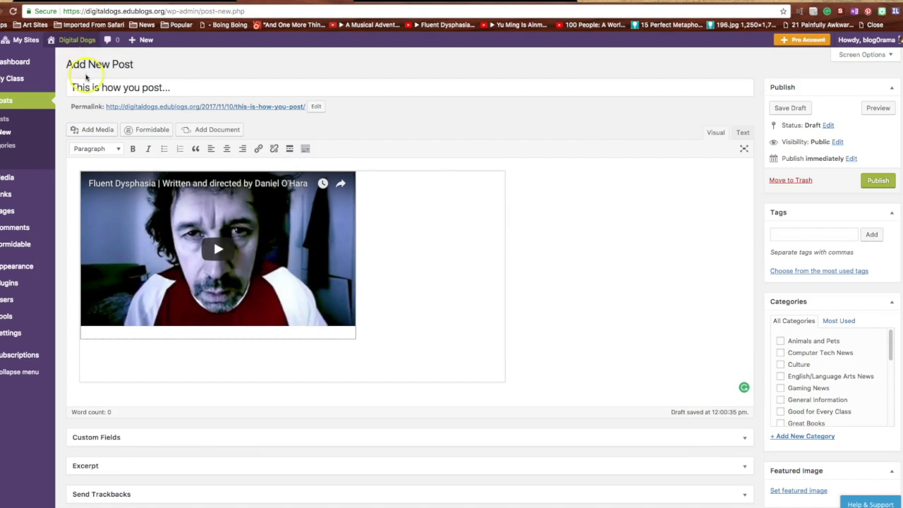
pyautogui.click(94, 129)
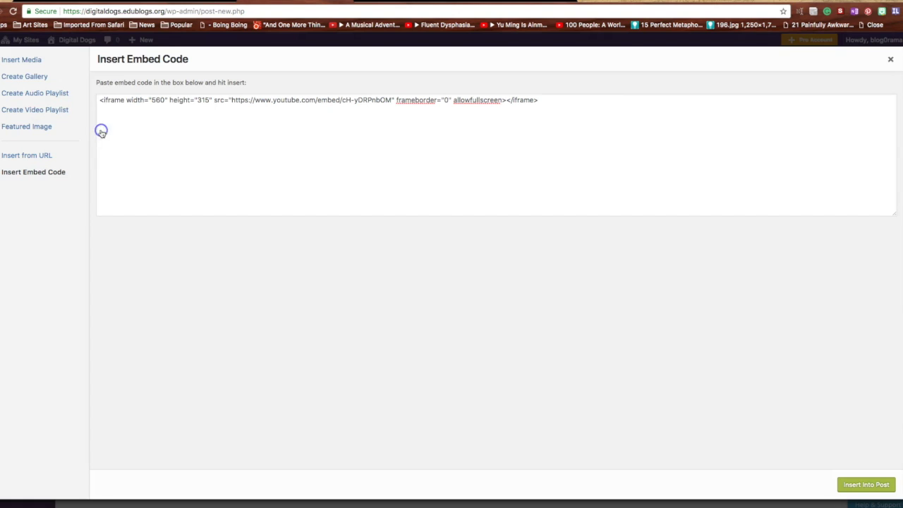
pyautogui.click(31, 61)
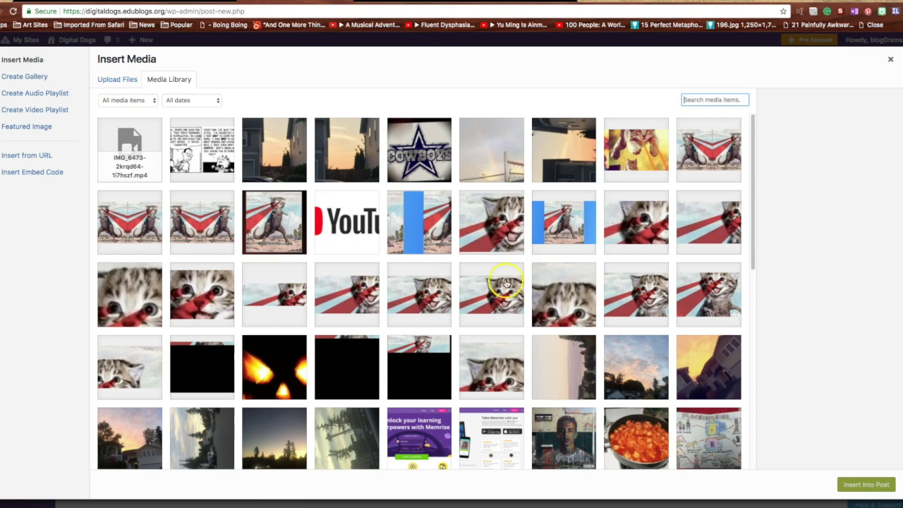
pyautogui.click(418, 295)
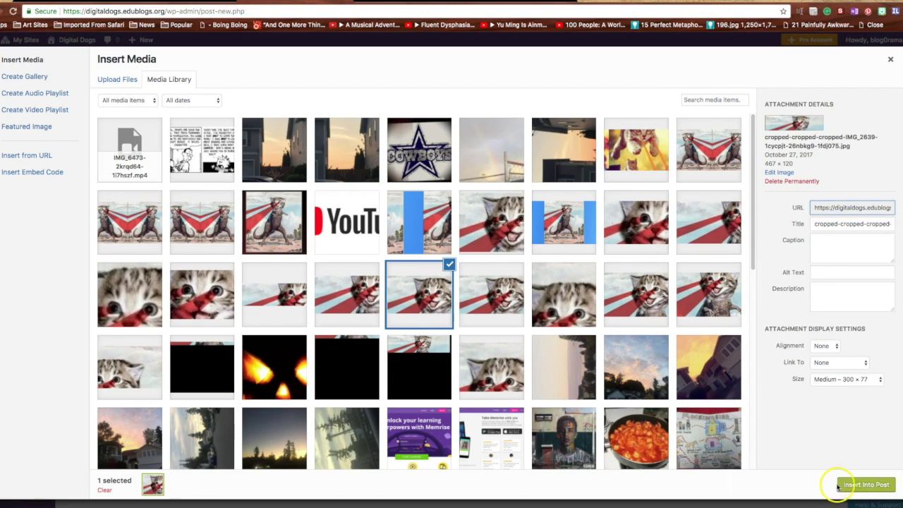
pyautogui.click(857, 485)
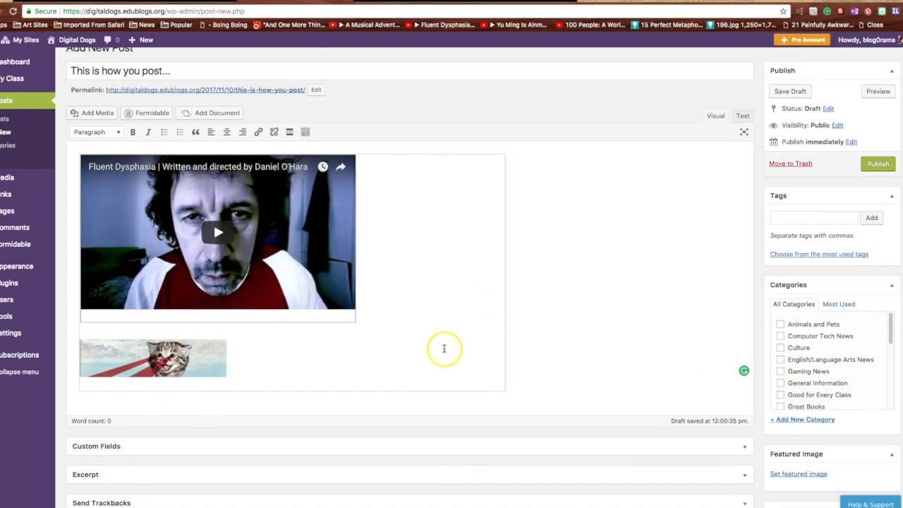
# - Type 'And you write text.' on a new line below the kitten image
pyautogui.click(443, 349)
pyautogui.write('A')
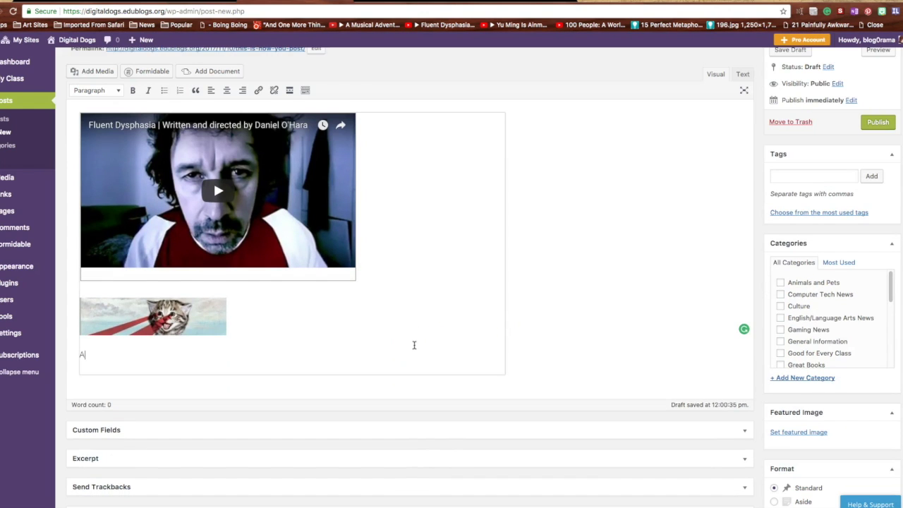
pyautogui.write('nd you write text.')
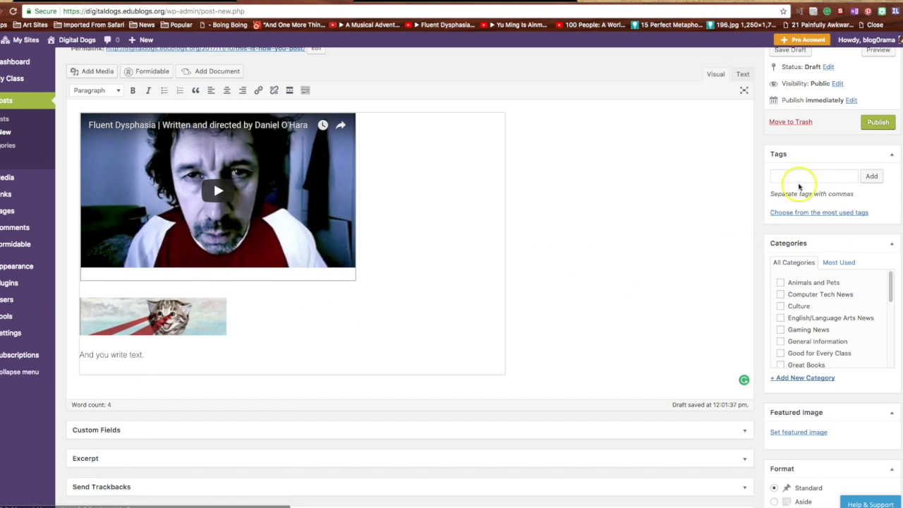
# - Add the tag 'this is a sample post' to the post
pyautogui.click(788, 177)
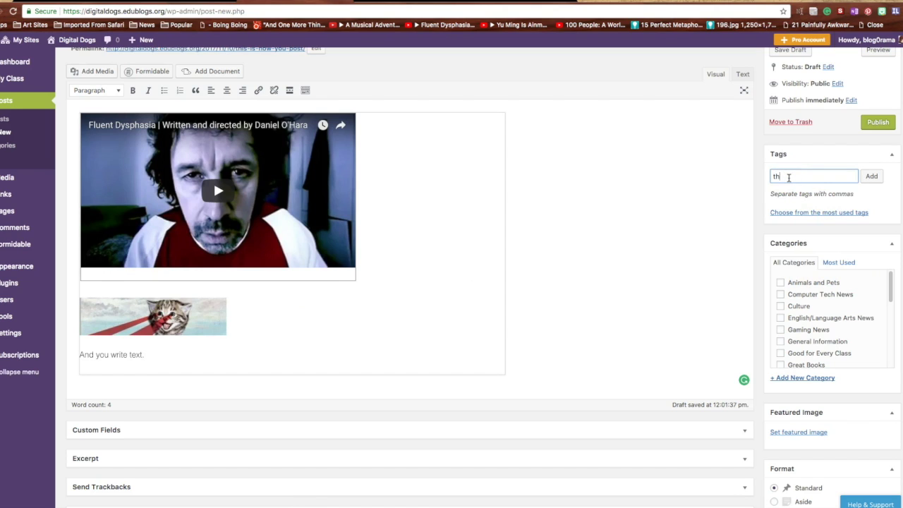
pyautogui.write('this is a smaple')
pyautogui.press('BackSpace')
pyautogui.press('BackSpace')
pyautogui.press('BackSpace')
pyautogui.write('ample post')
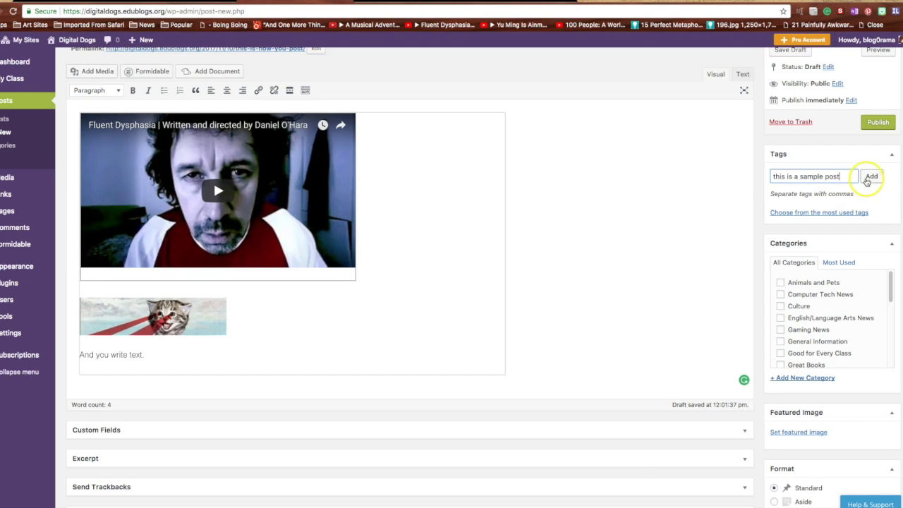
pyautogui.click(866, 177)
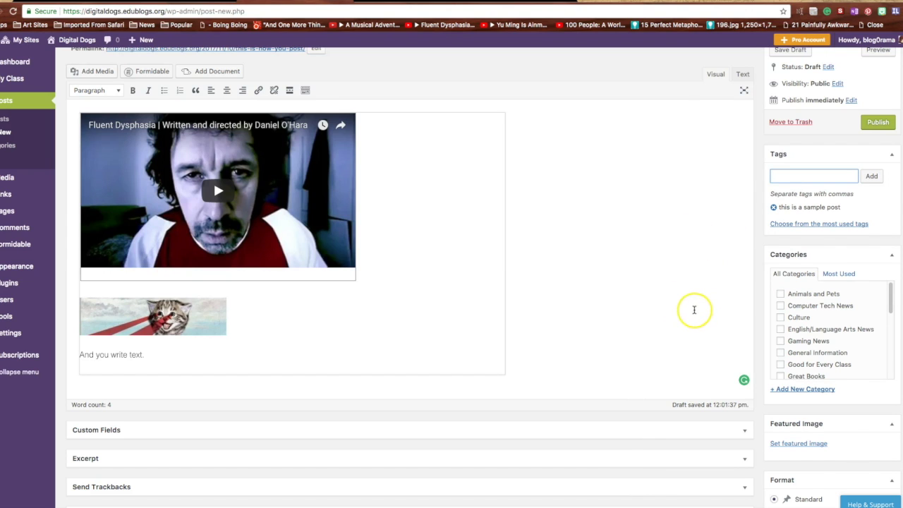
# - Tick the Technology and Writing categories for the post
pyautogui.scroll(-2, 850, 308)
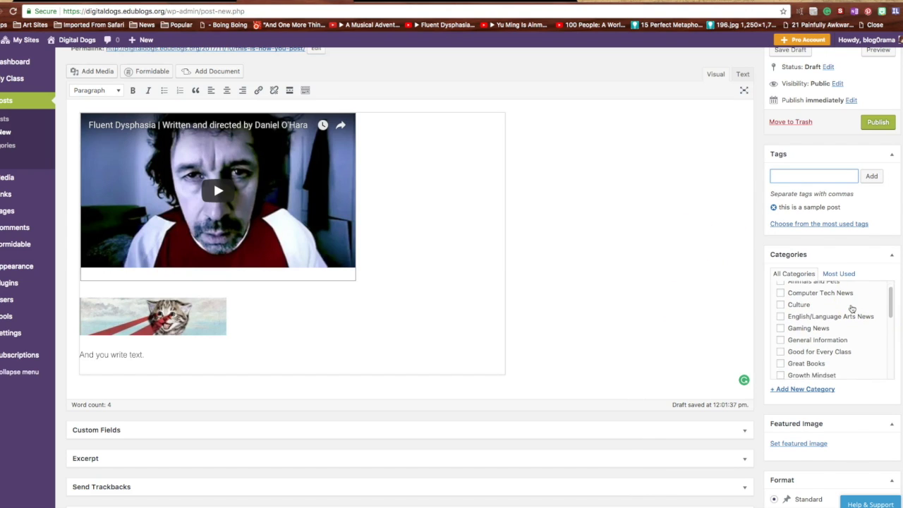
pyautogui.scroll(-2, 851, 308)
pyautogui.scroll(-10, 851, 307)
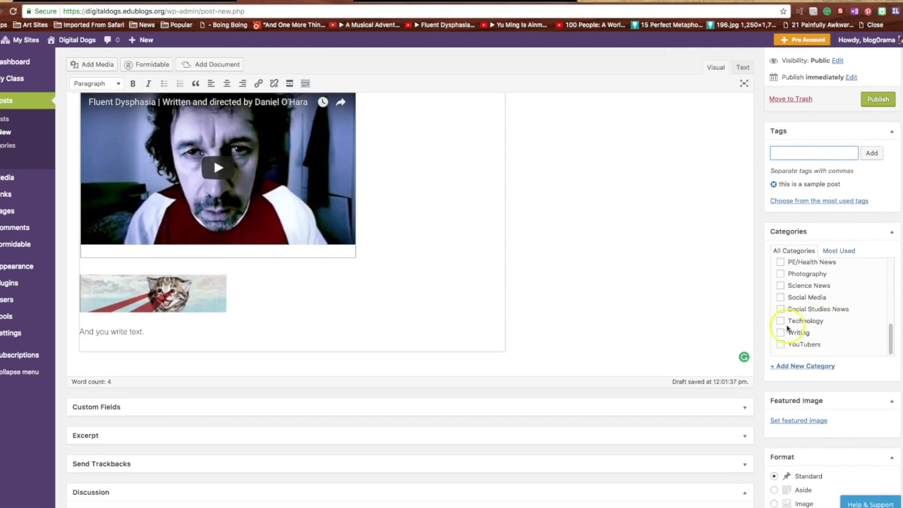
pyautogui.click(780, 320)
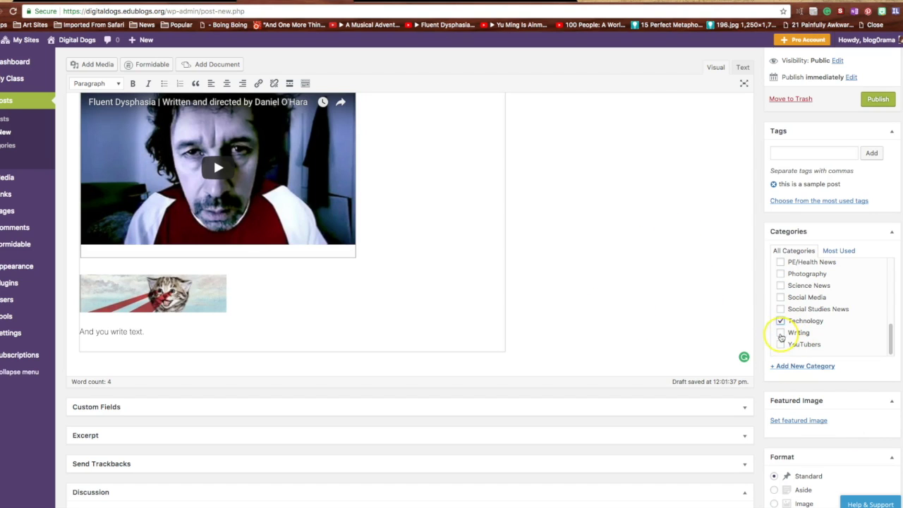
pyautogui.click(780, 333)
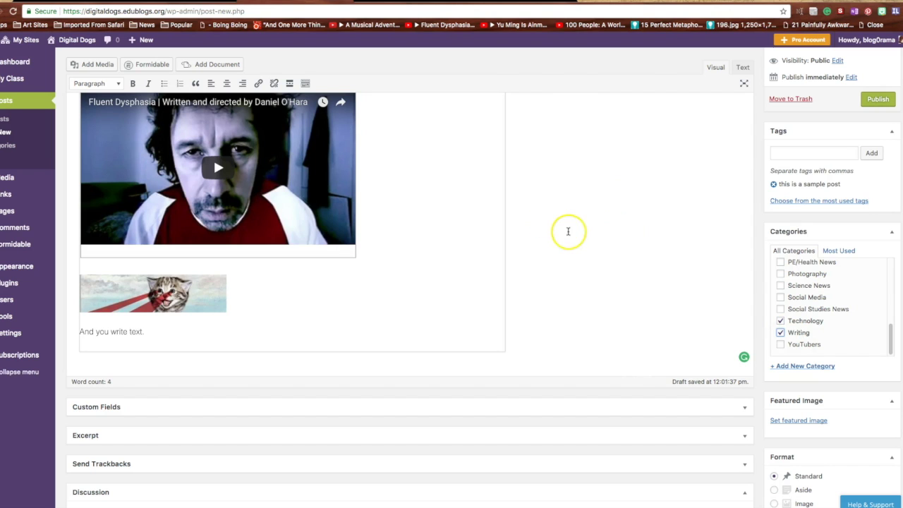
pyautogui.scroll(3, 653, 209)
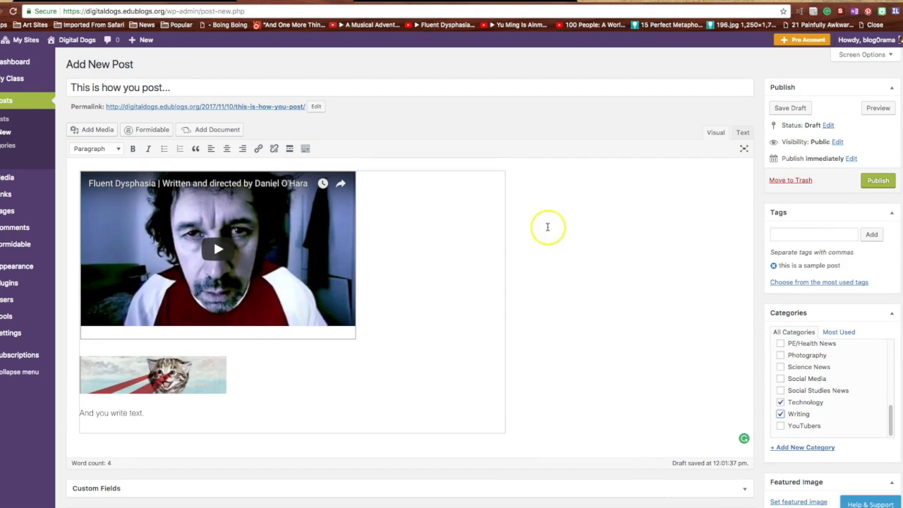
# - Publish 'This is how you post...' using the Publish button in the Publish box
pyautogui.click(880, 182)
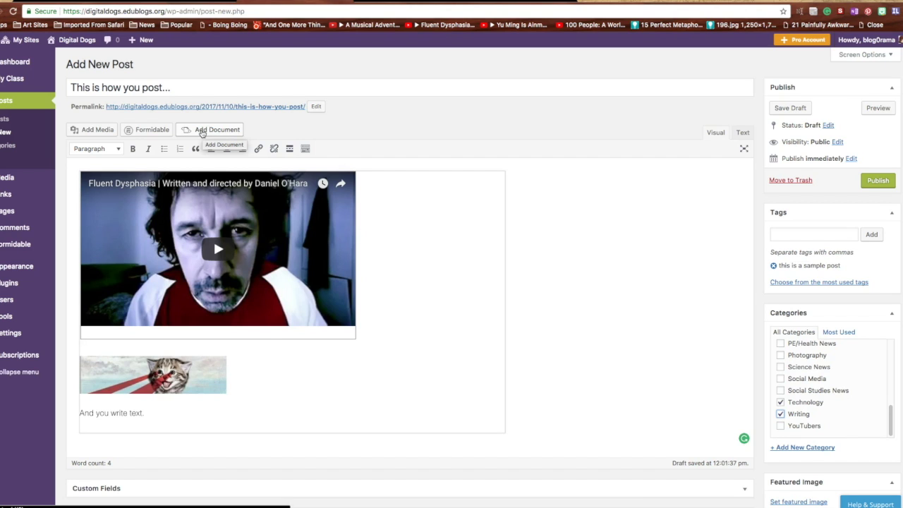
pyautogui.click(621, 211)
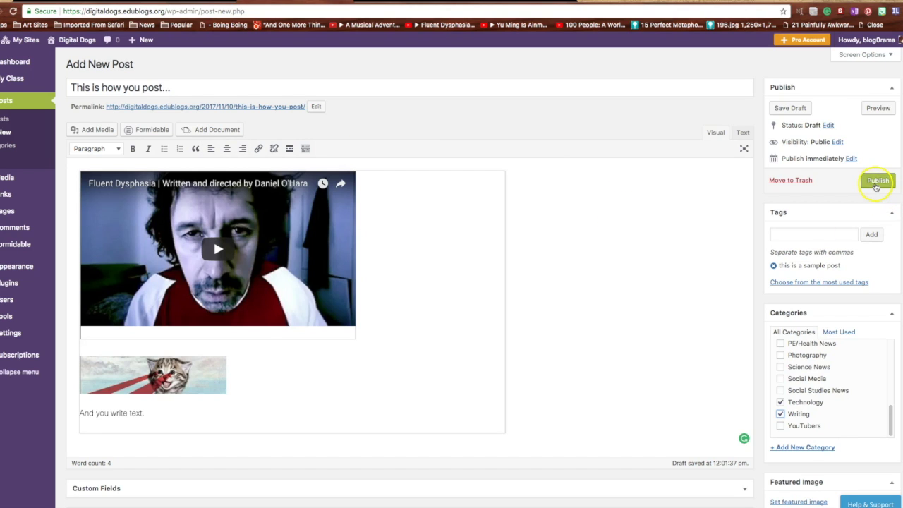
pyautogui.click(877, 182)
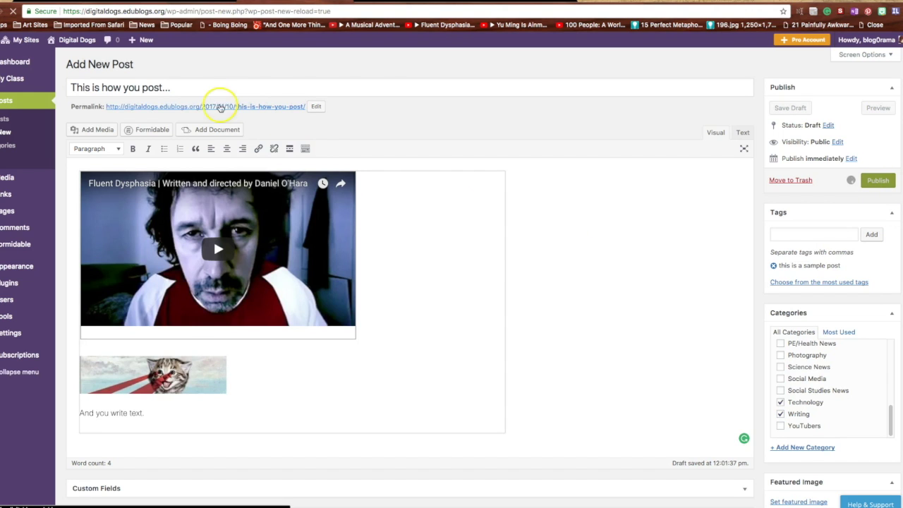
# - Choose Reader from the Dashboard flyout to view the Featured Posts page, then move on from the editor
pyautogui.moveTo(11, 64)
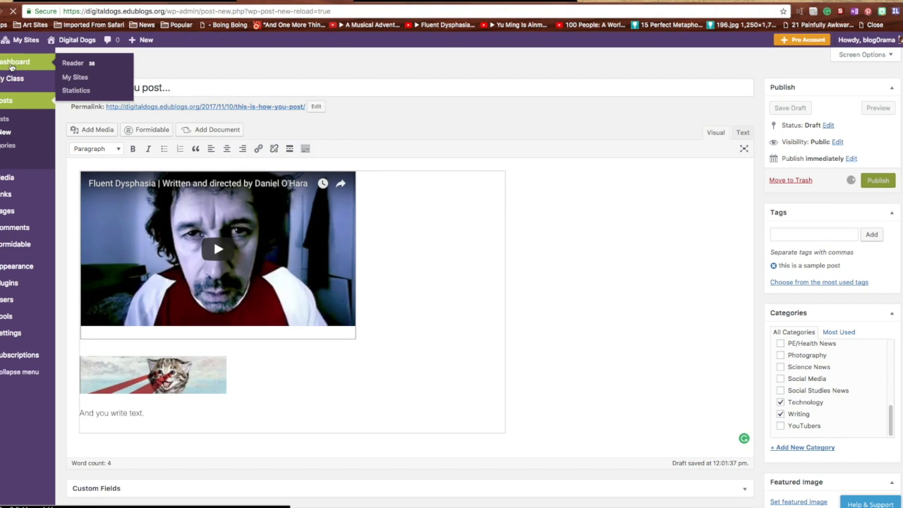
pyautogui.click(73, 63)
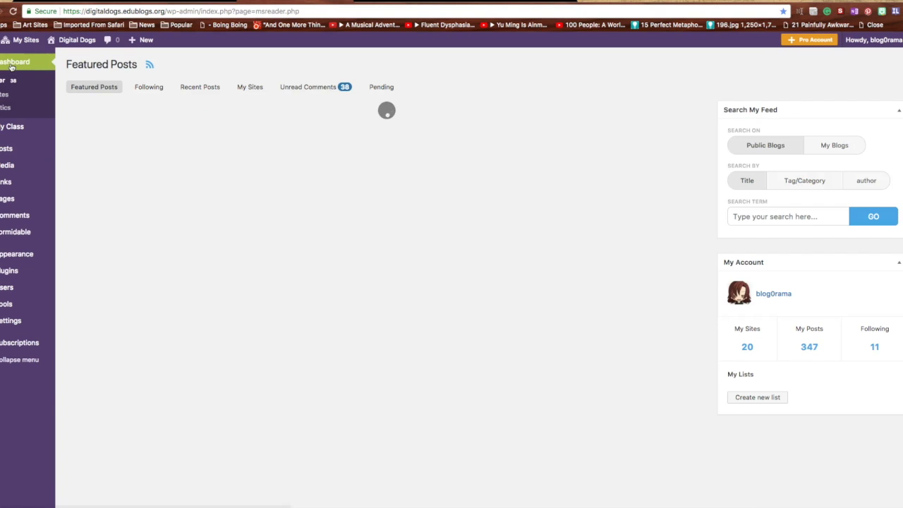
pyautogui.click(323, 87)
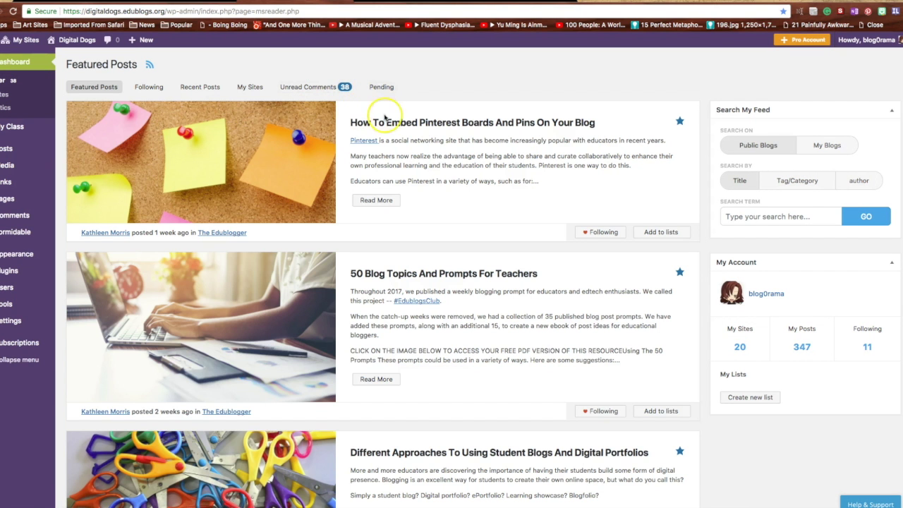
pyautogui.moveTo(17, 342)
pyautogui.click(25, 429)
# - Visit the public Digital Dogs blog and scroll through the new post dated November 10, 2017
pyautogui.click(81, 41)
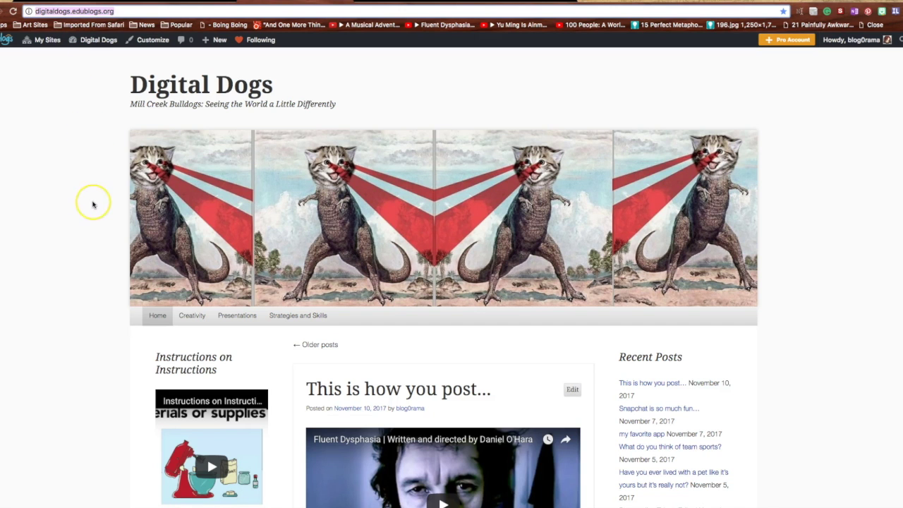
pyautogui.scroll(-10, 96, 211)
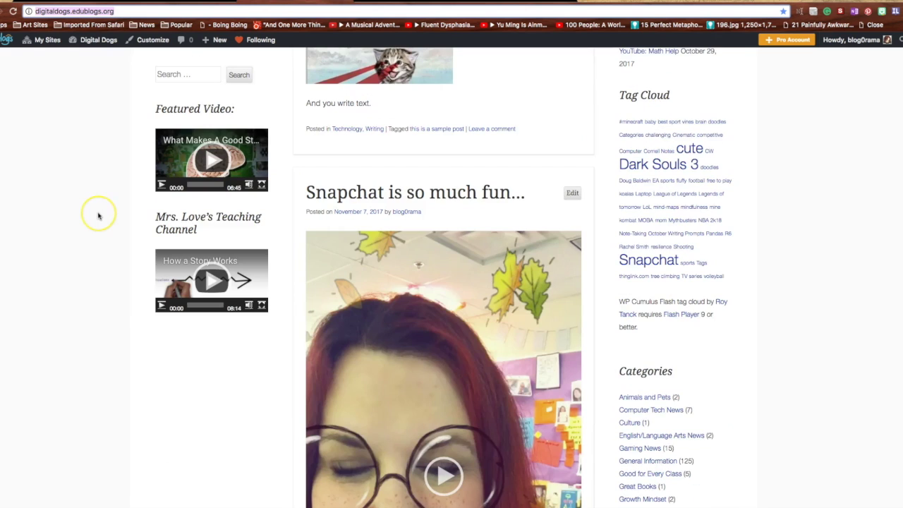
pyautogui.scroll(10, 98, 216)
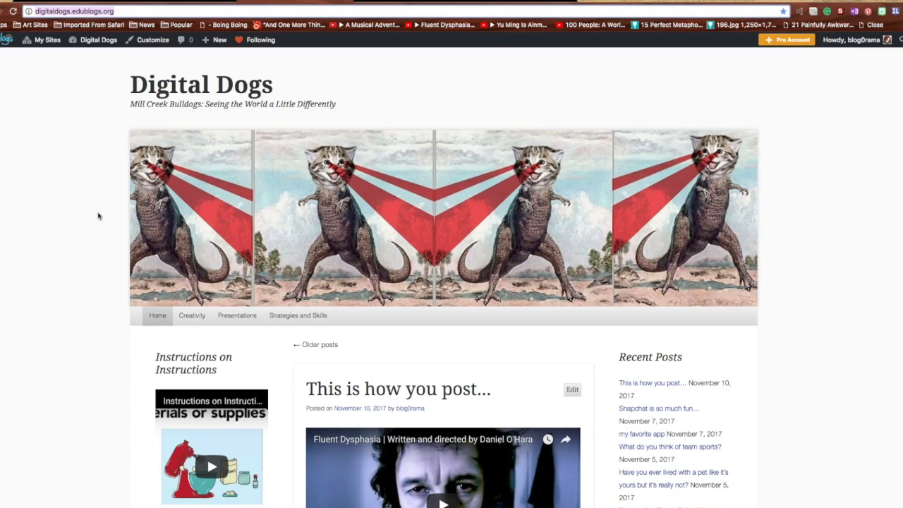